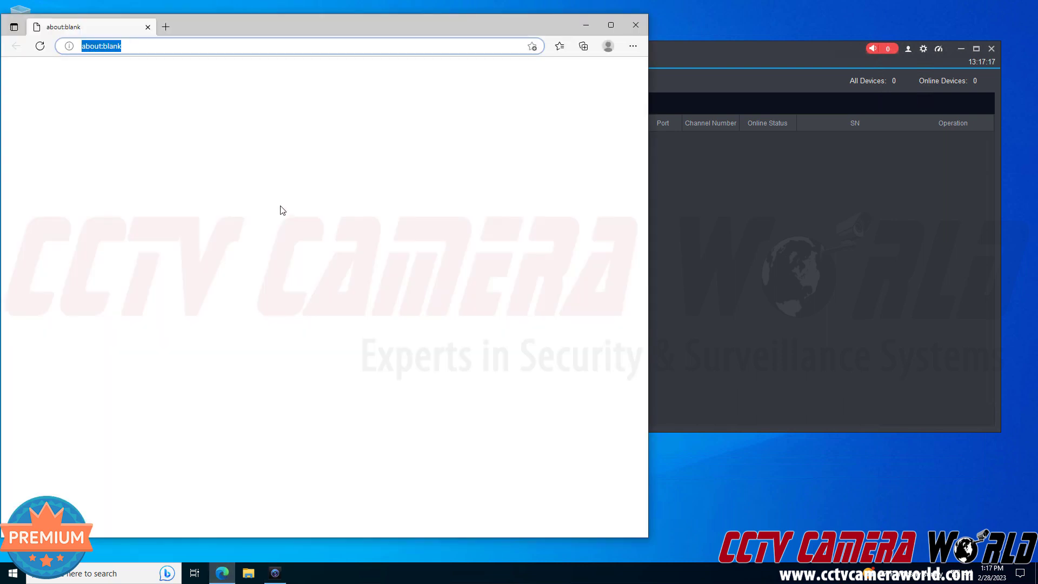
Load the NVR's web login page at 192.168.1.101 in Edge.
type("192.168")
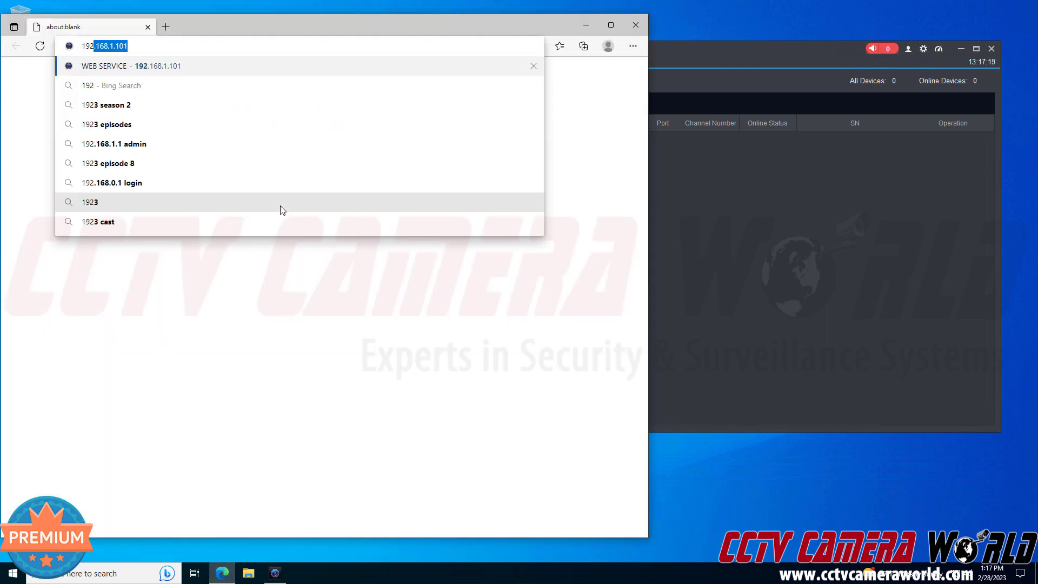
type(".1.1")
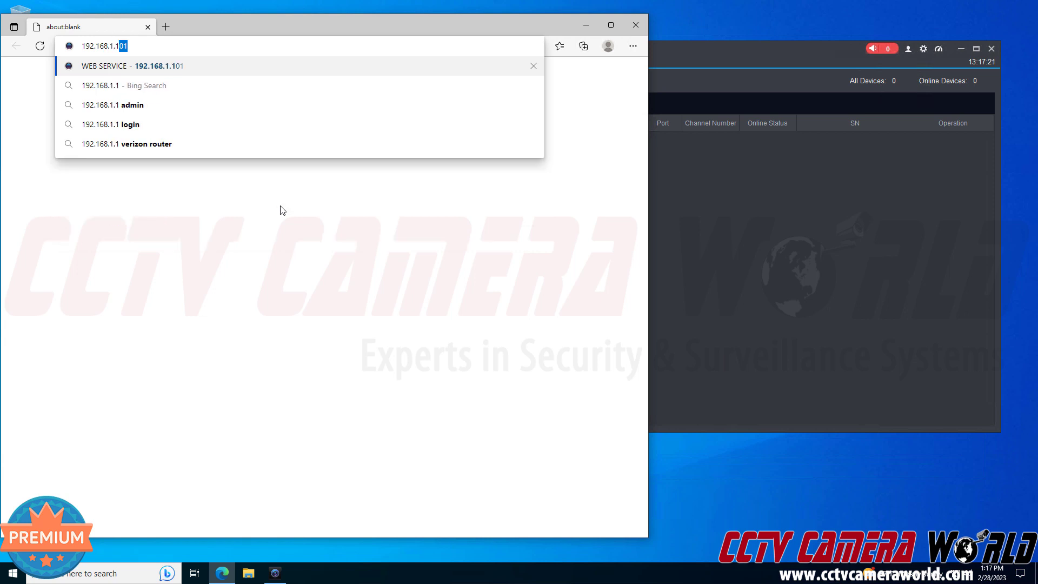
type("01")
key("Return")
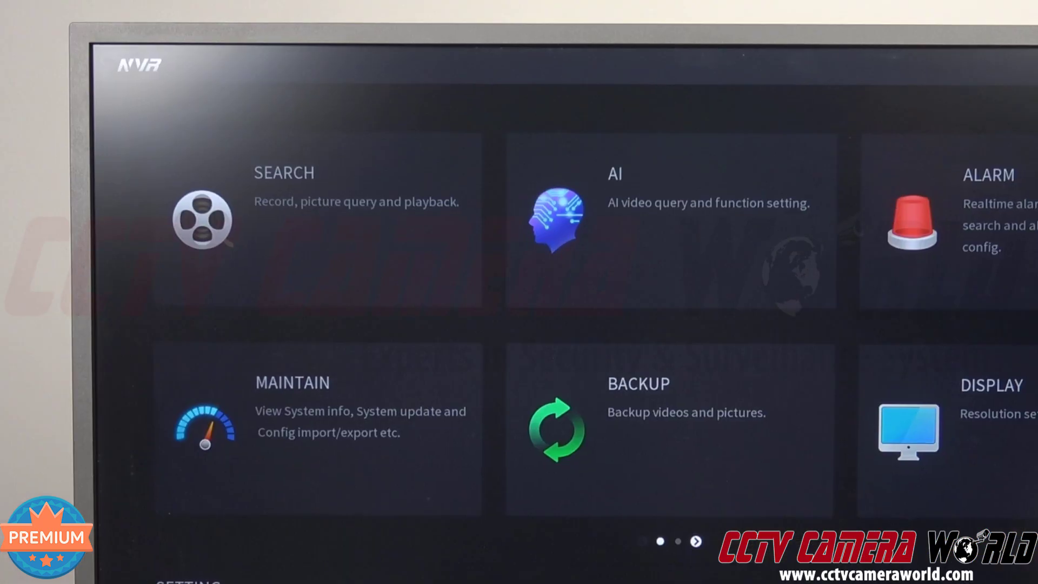
On the NVR's local menu, check its TCP/IP network settings and show the P2P page with the serial.
left_click(367, 462)
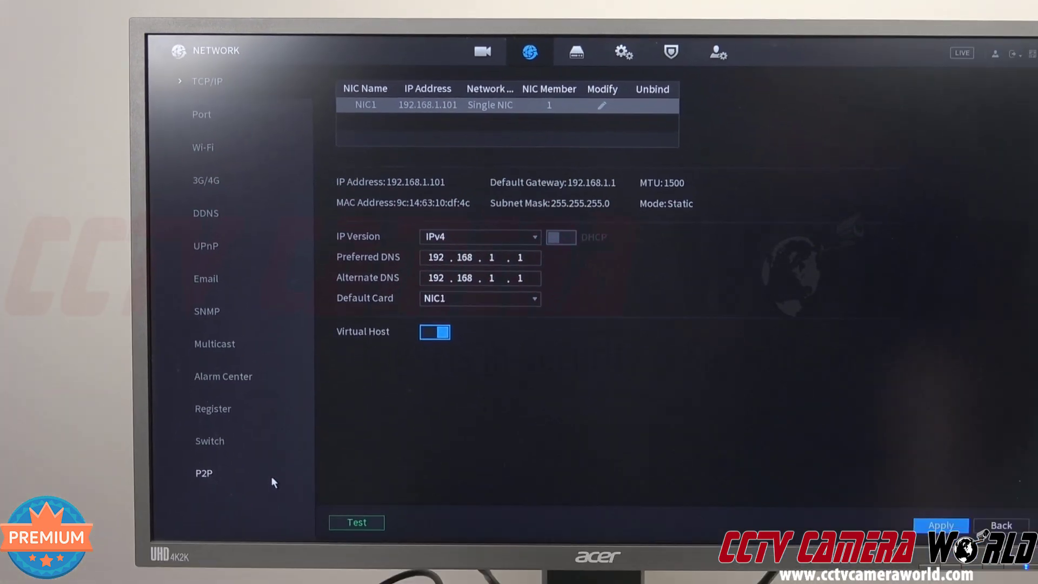
left_click(275, 453)
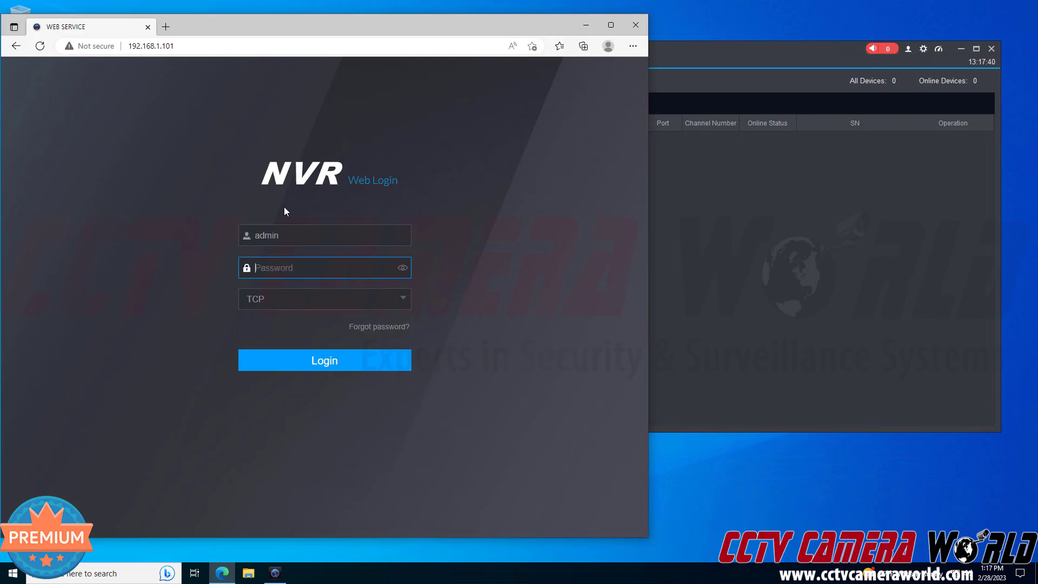
Log in to NVR Web Service with the admin password and dismiss Edge's save-password prompt.
type("***")
type("*****")
left_click(387, 362)
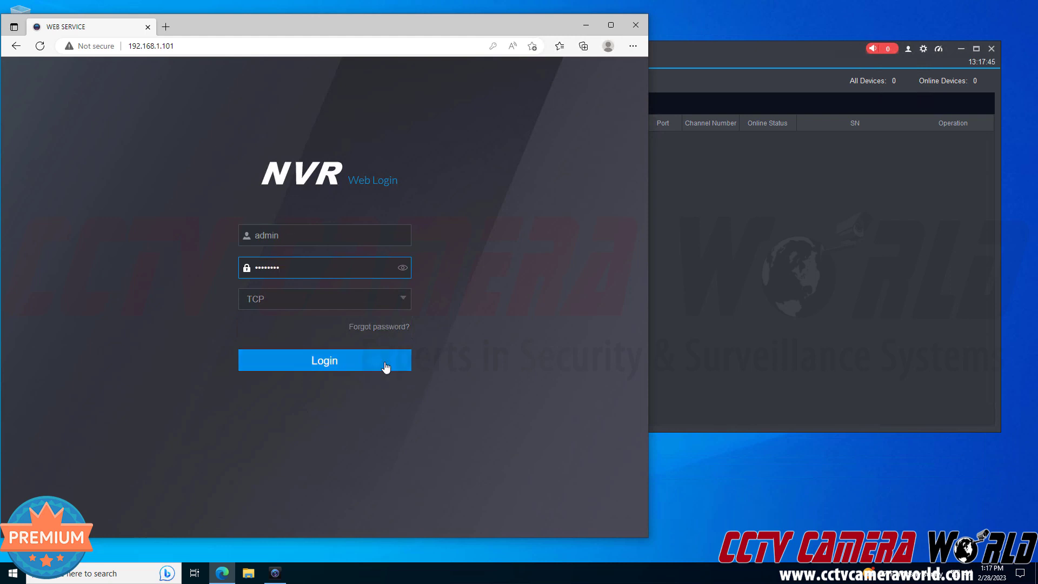
left_click(535, 63)
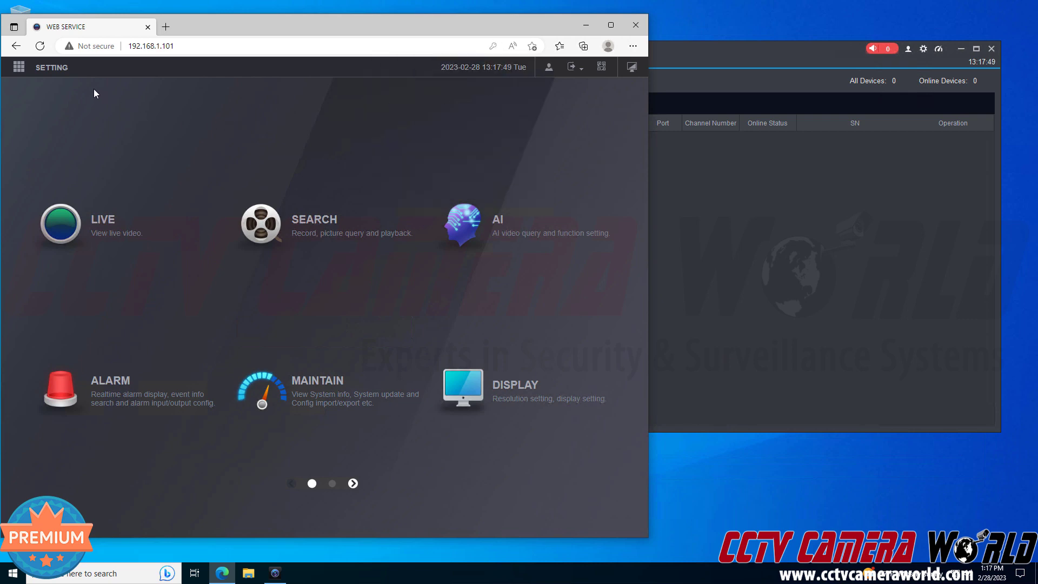
Show the NVR web Setting > Network > P2P page with the serial, then bring SmartPSS forward.
left_click(63, 77)
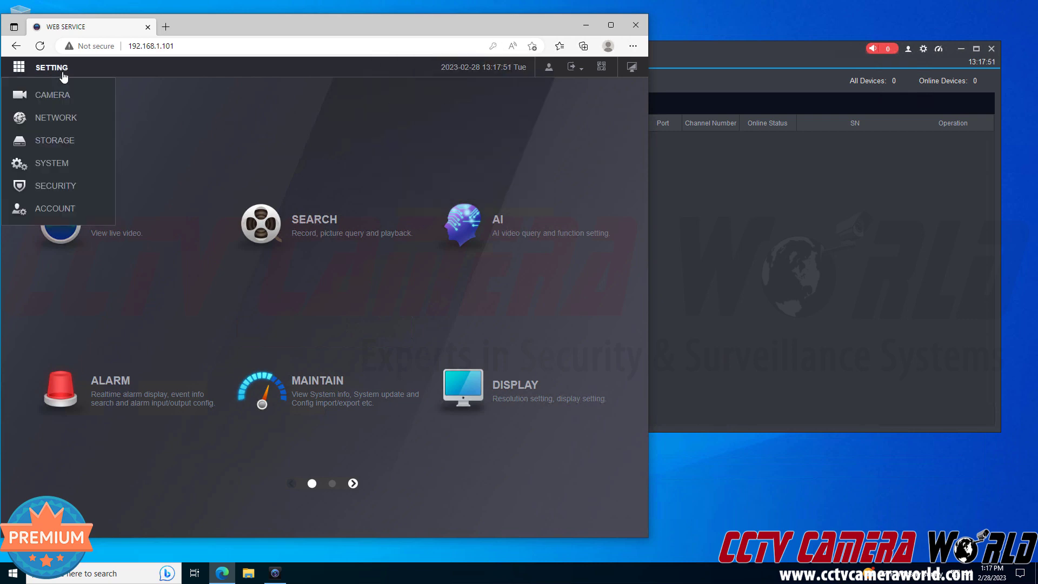
left_click(54, 117)
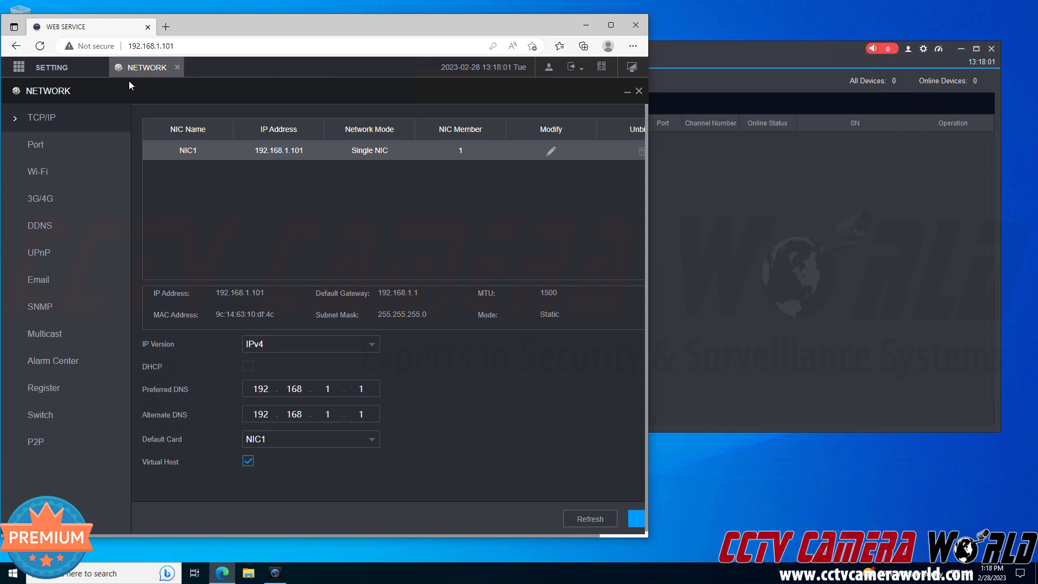
left_click(56, 440)
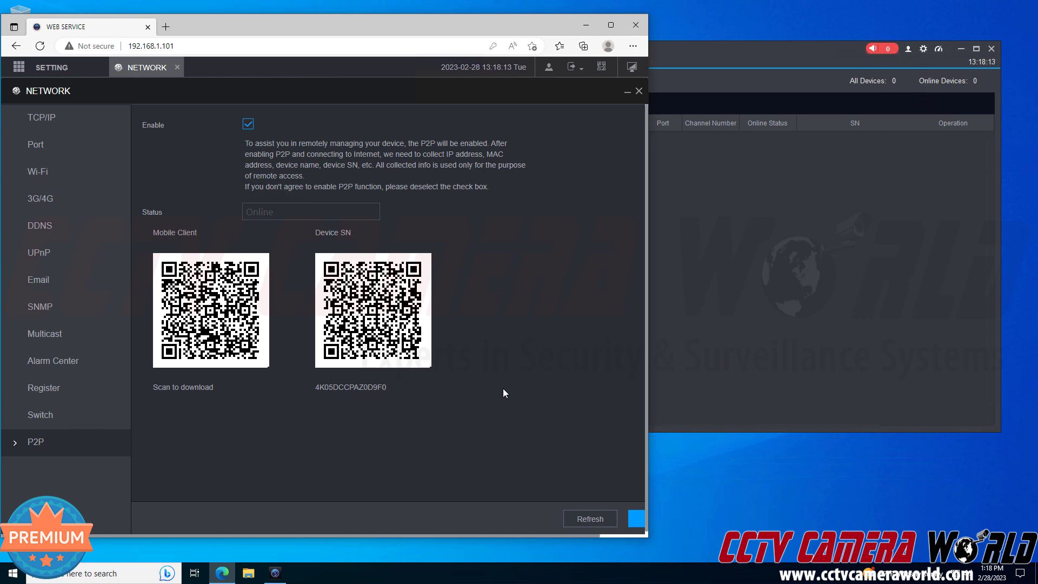
left_click(764, 305)
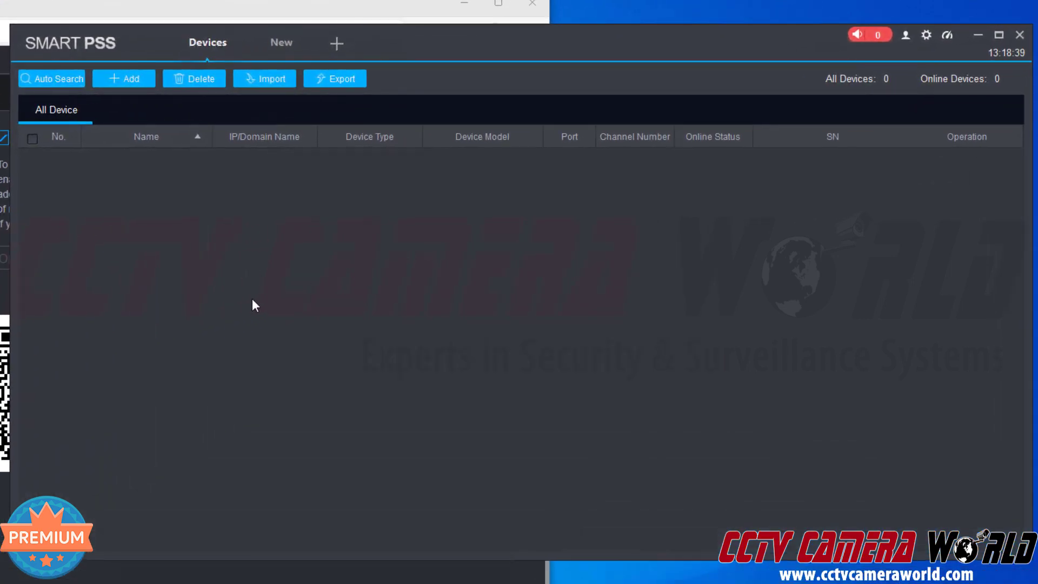
Start a SmartPSS manual add using the SN (P2P) method, with device name 'Office NVR'.
left_click(131, 79)
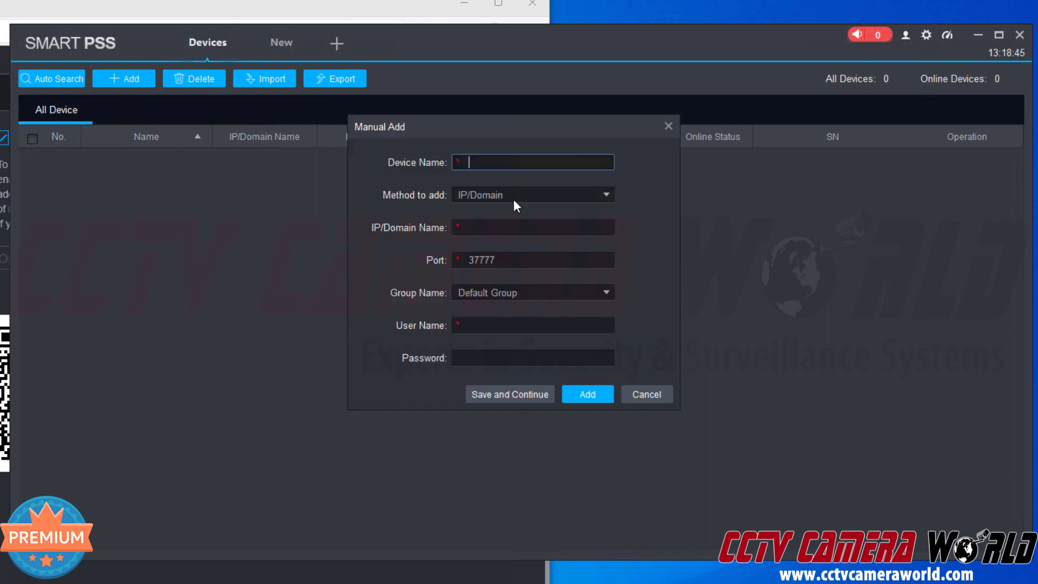
left_click(513, 196)
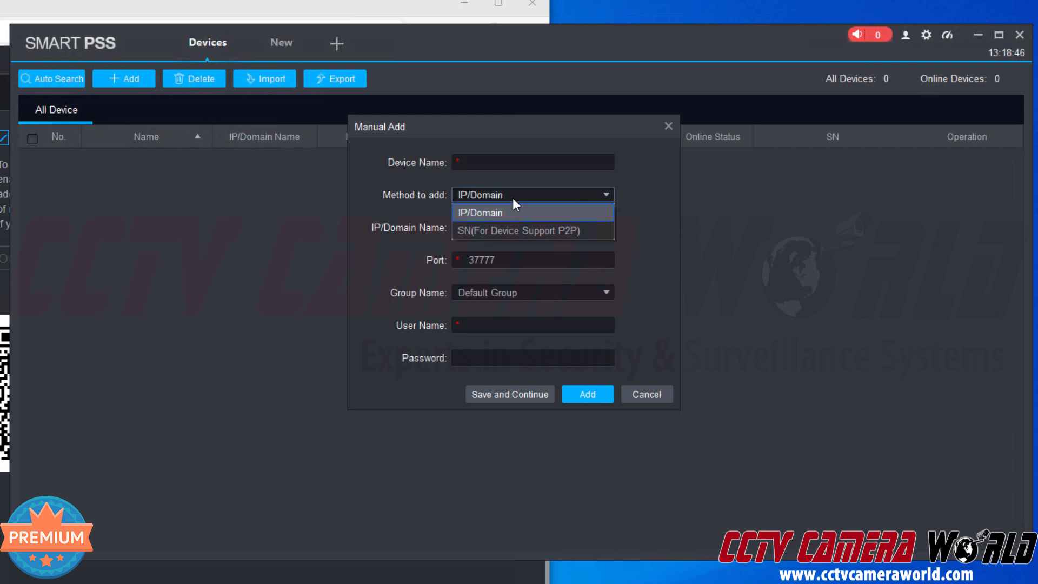
left_click(508, 230)
left_click(489, 164)
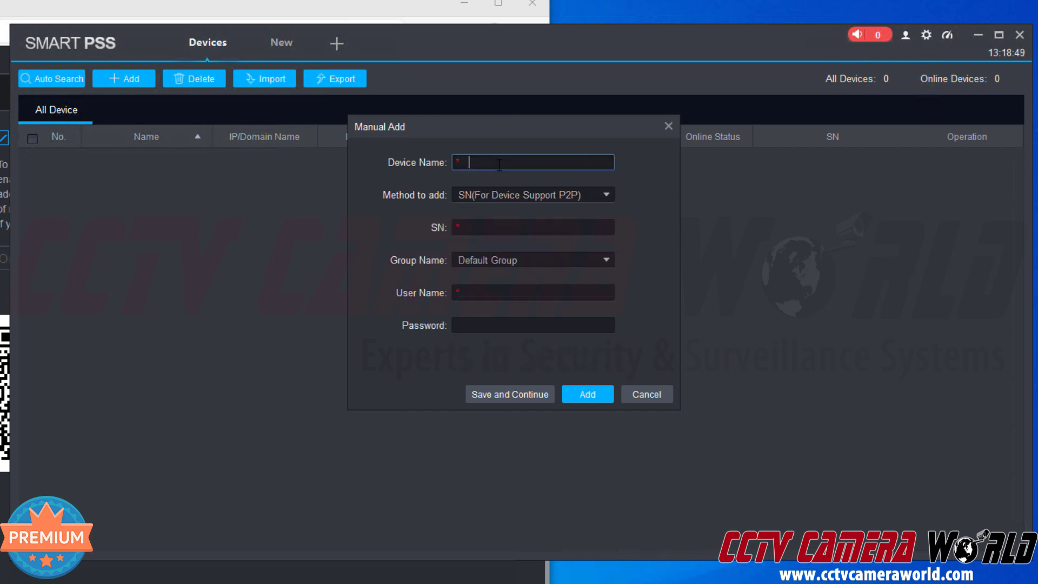
type("NVE")
key("BackSpace")
key("BackSpace")
key("BackSpace")
type("Office NVR")
key("Tab")
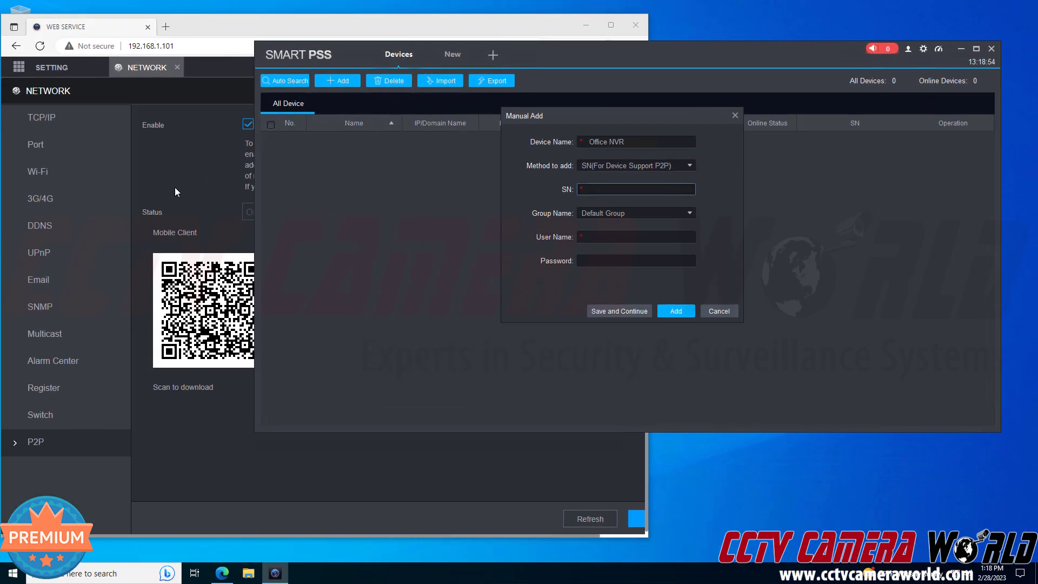
Copy the Device SN from the NVR's web P2P page and return to SmartPSS.
left_click(174, 187)
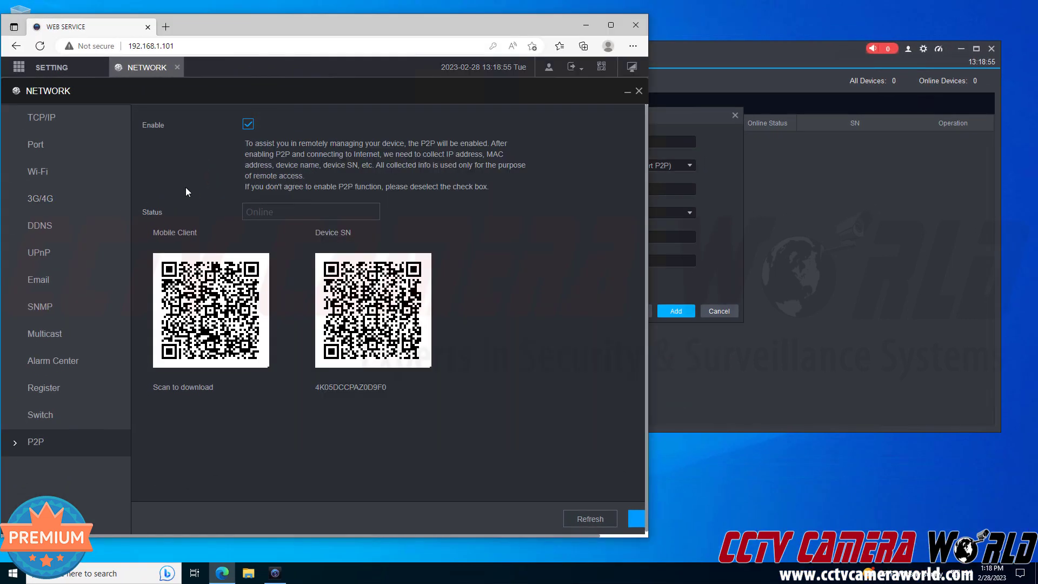
double_click(371, 387)
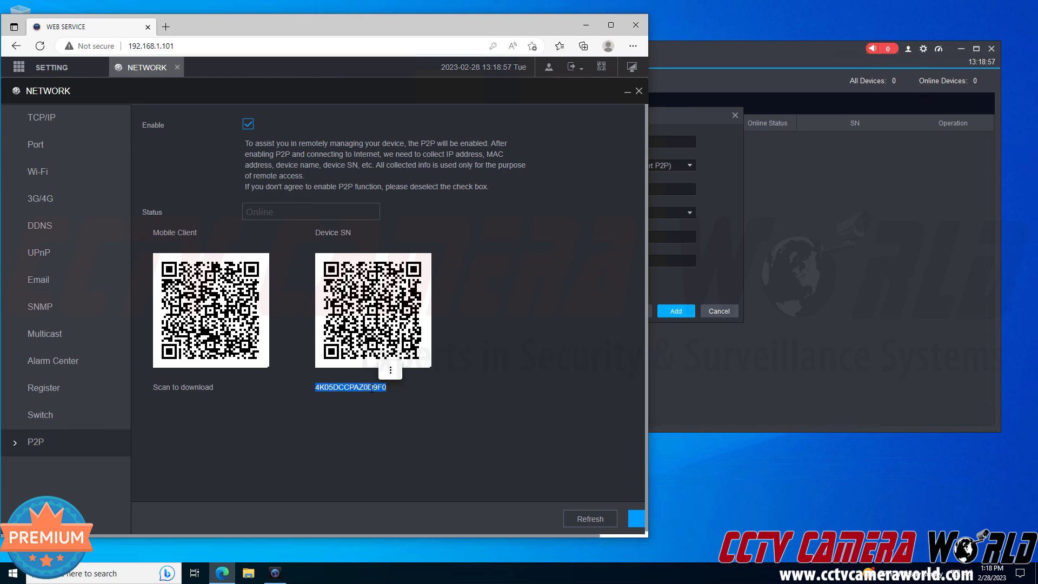
right_click(371, 387)
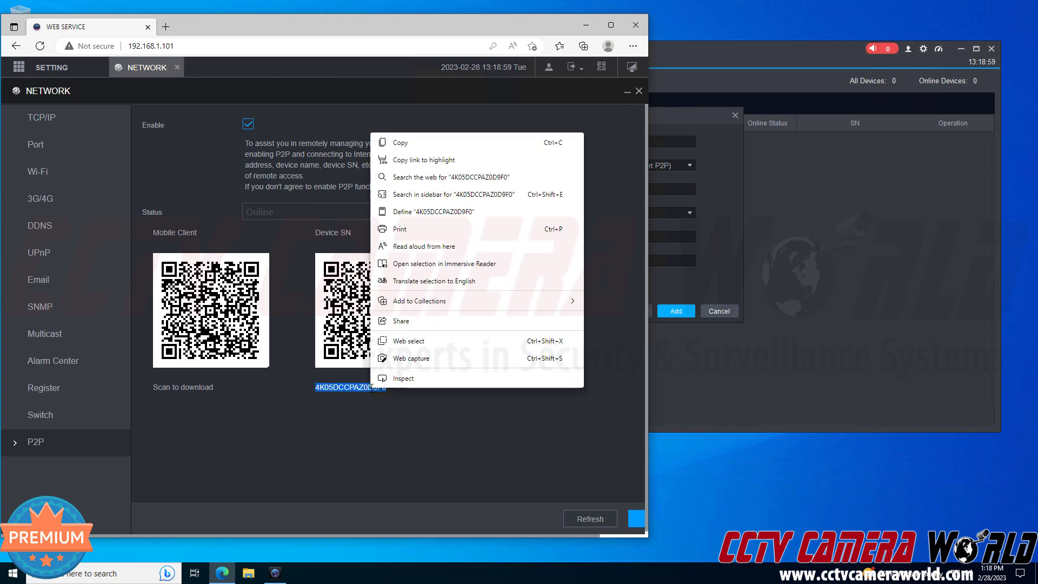
left_click(537, 149)
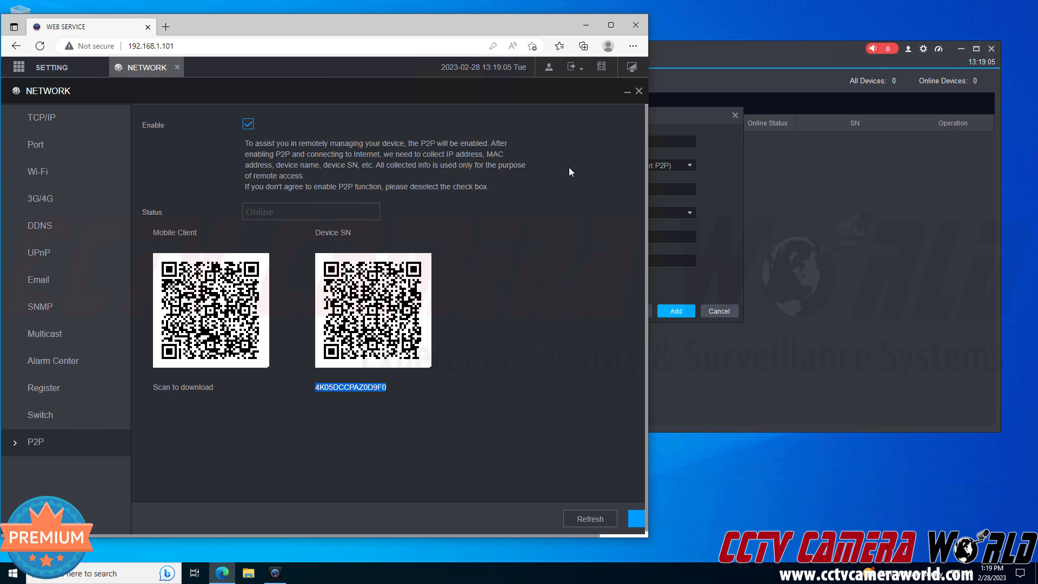
left_click(696, 151)
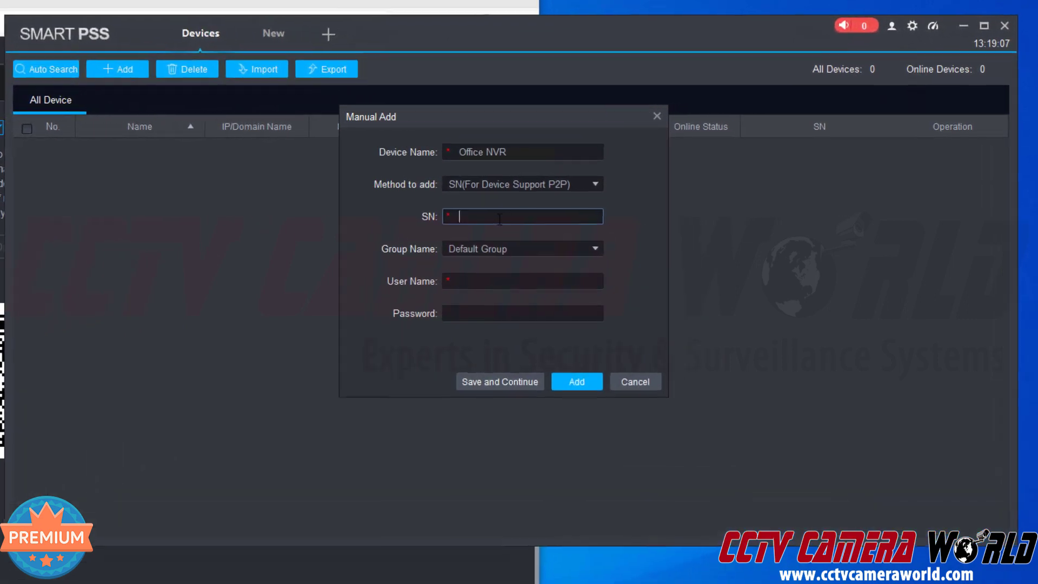
Paste the copied NVR serial number into the SN field and check it.
right_click(499, 219)
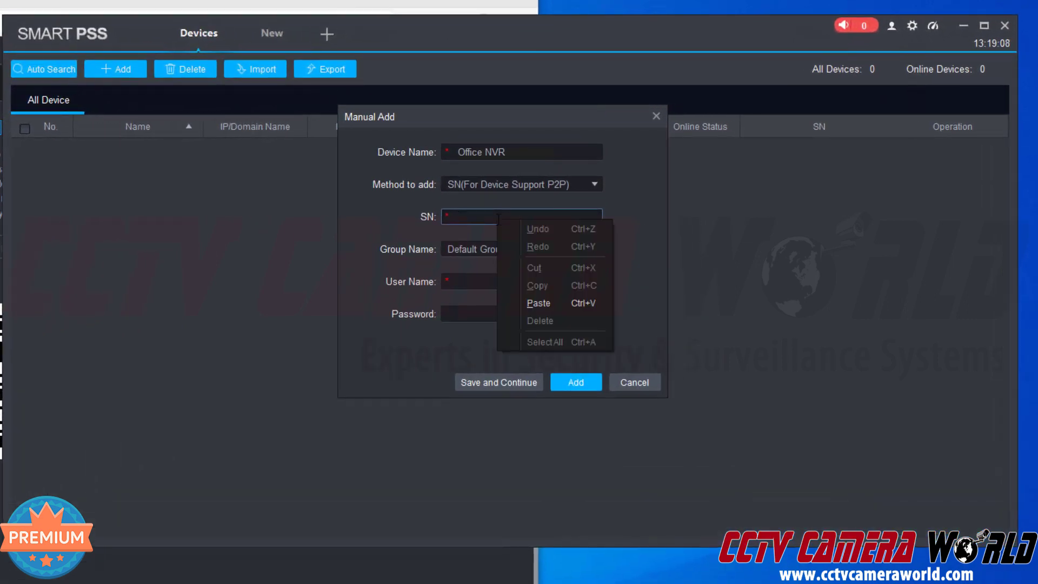
left_click(551, 303)
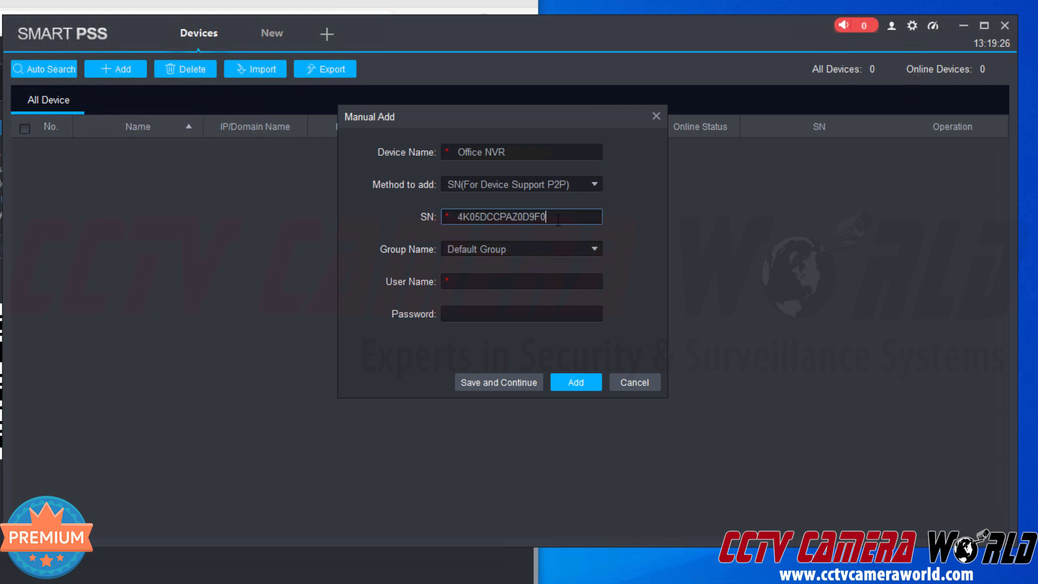
double_click(505, 219)
left_click(550, 211)
Enter user name admin and the NVR's password in the add-device form.
left_click(467, 282)
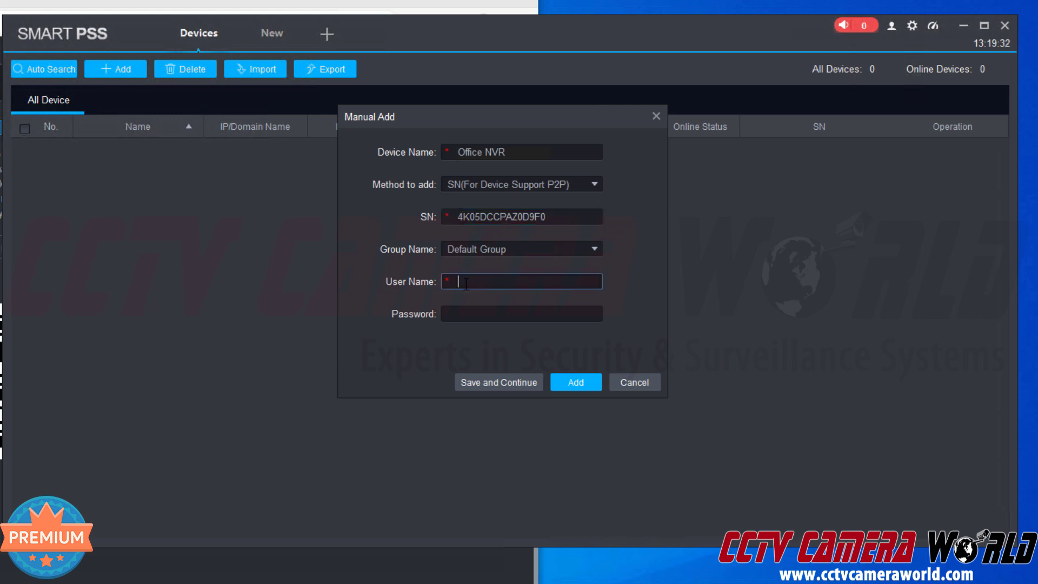
type("admin")
key("Tab")
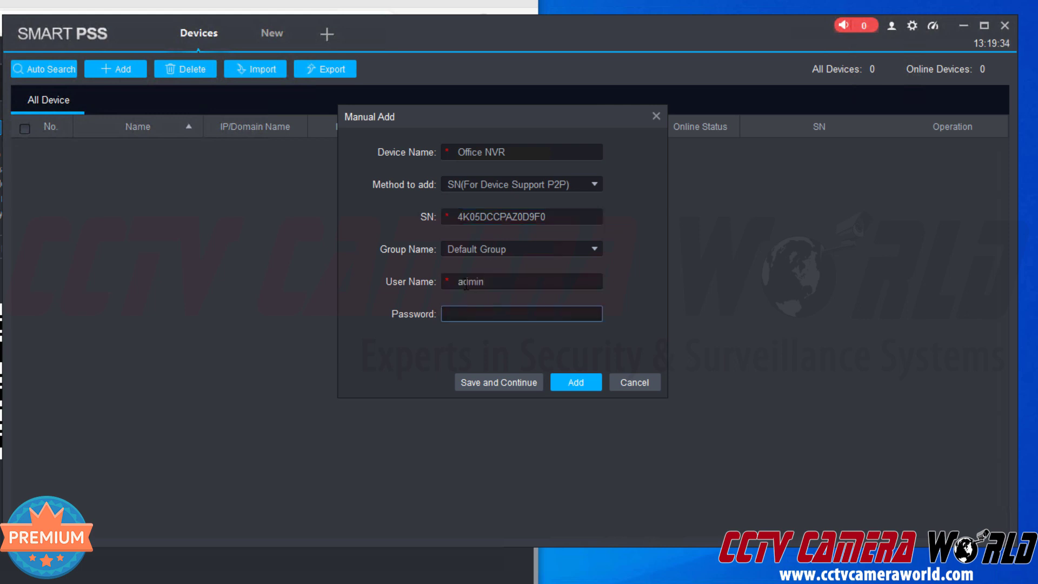
type("admin123")
Add Office NVR and log it in so it shows Online as an NVR with 4/0/0/0 channels.
left_click(586, 382)
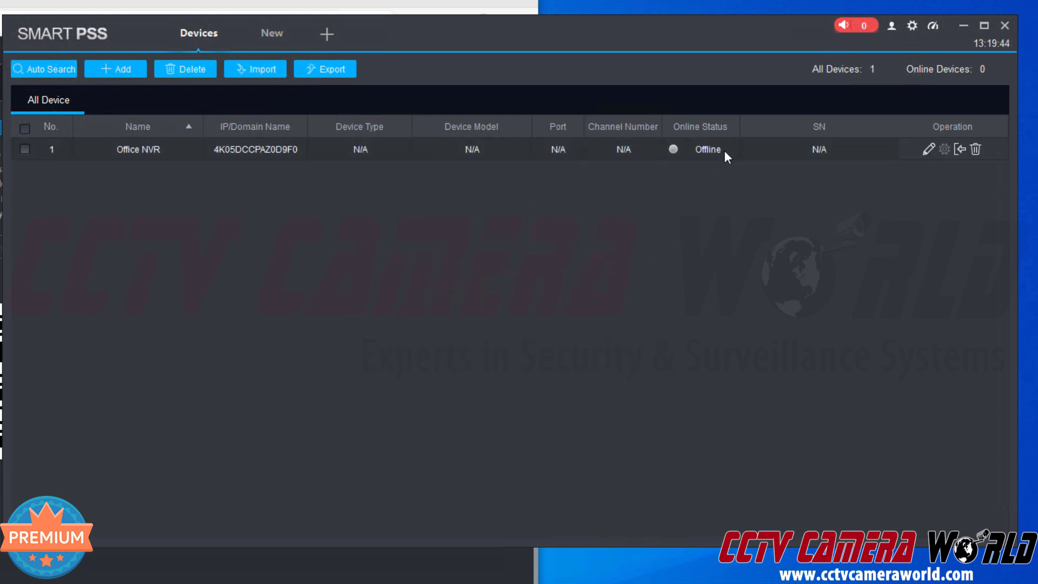
left_click(962, 152)
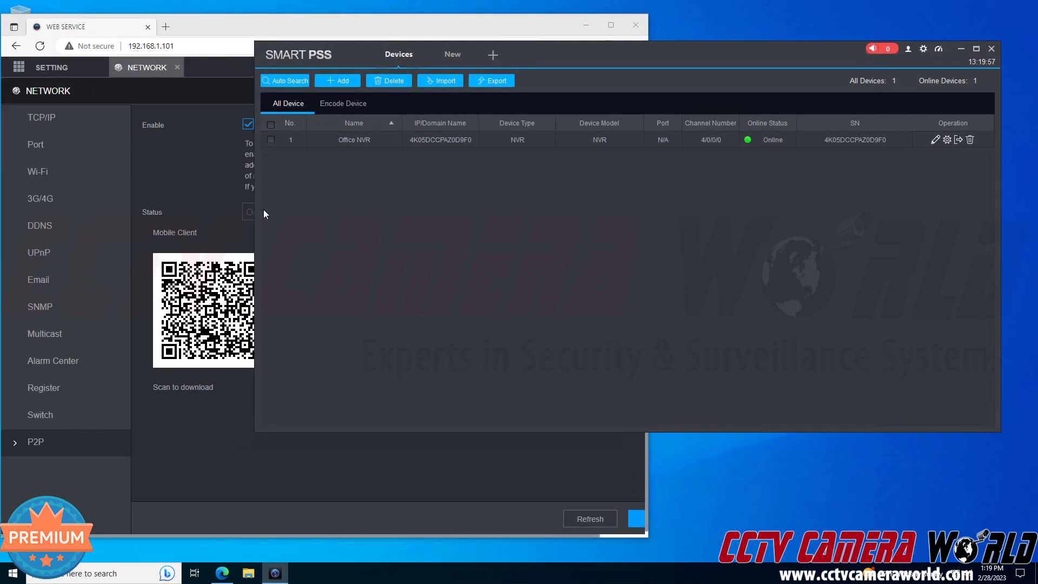
Confirm the NVR web page's P2P status reads Online, then widen SmartPSS's Online Status column.
left_click(212, 182)
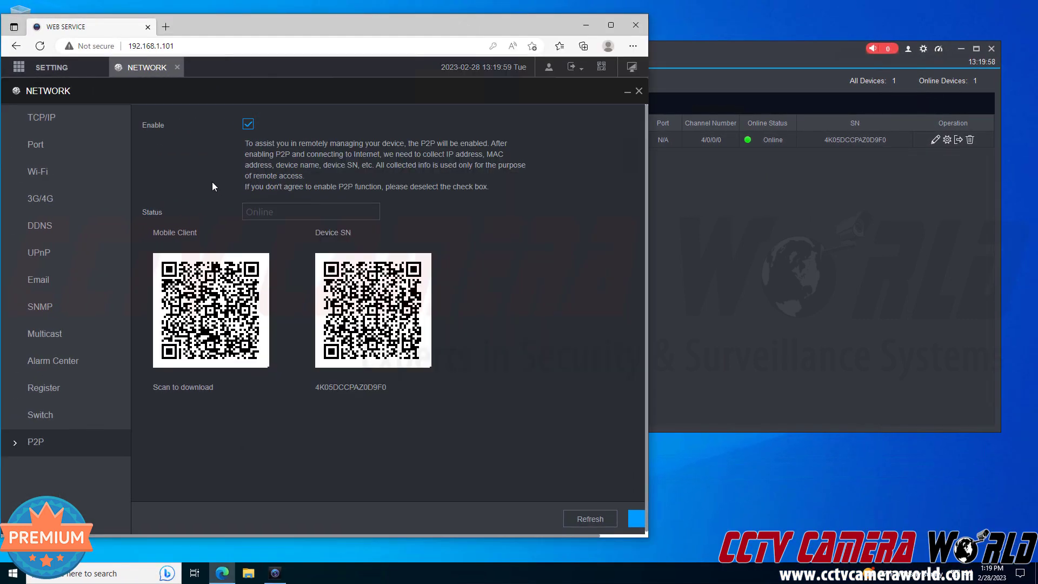
left_click_drag(254, 210, 238, 207)
left_click(343, 191)
left_click(823, 217)
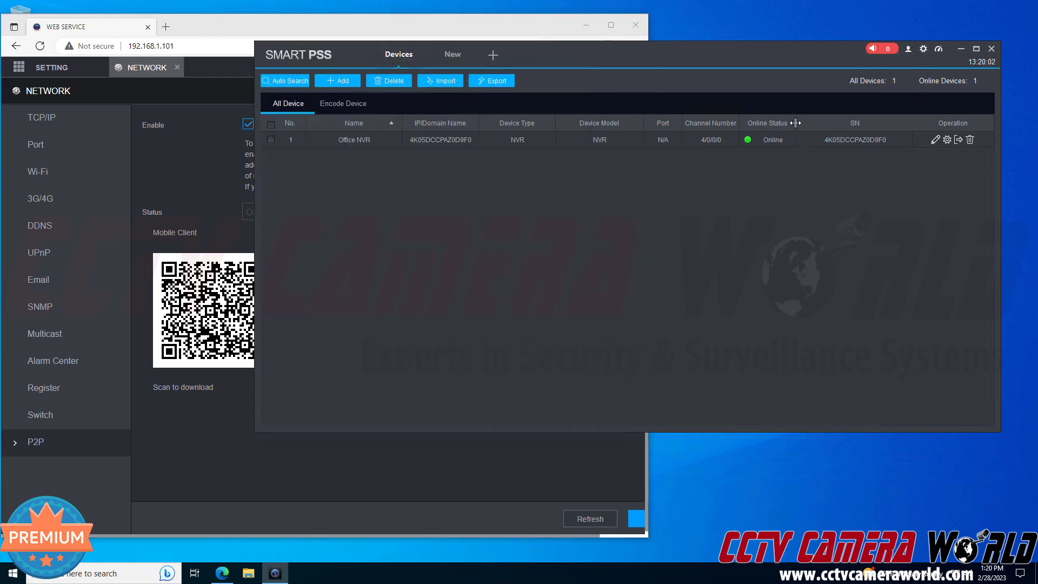
left_click_drag(796, 124, 819, 125)
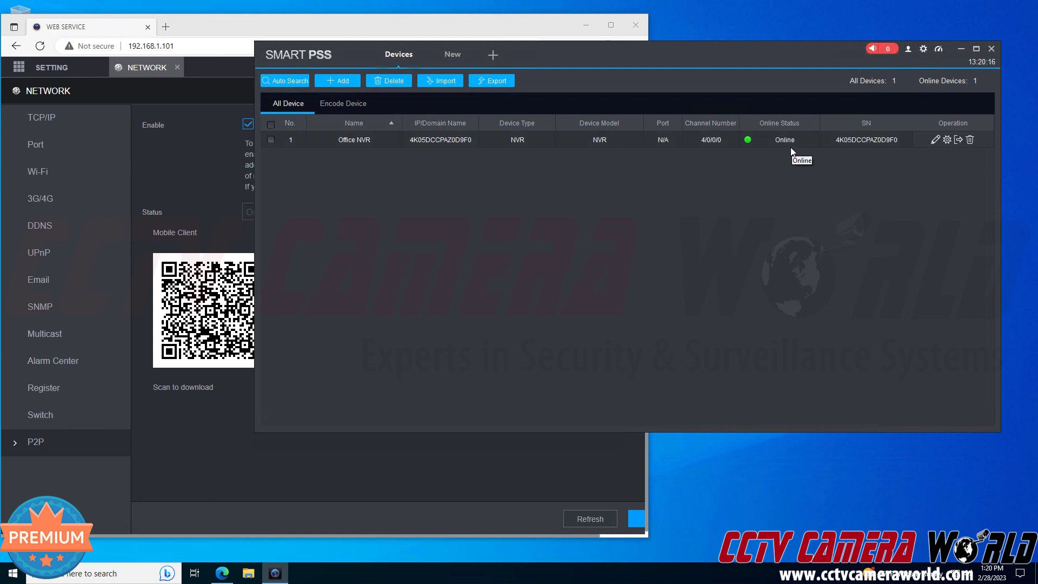
Recheck the P2P status Online on the NVR web page and return to SmartPSS's device list.
left_click(168, 190)
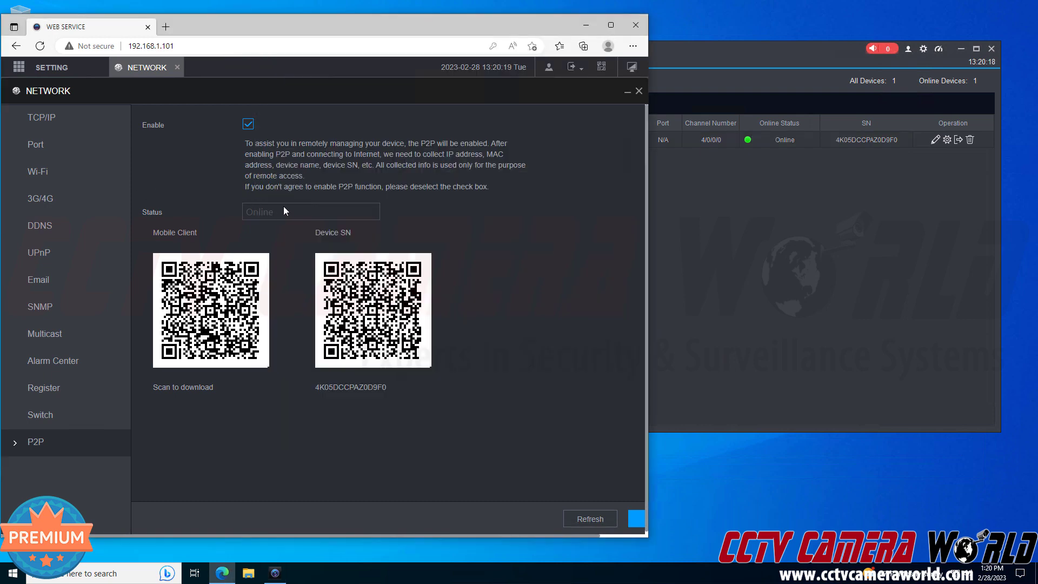
left_click_drag(284, 212, 247, 206)
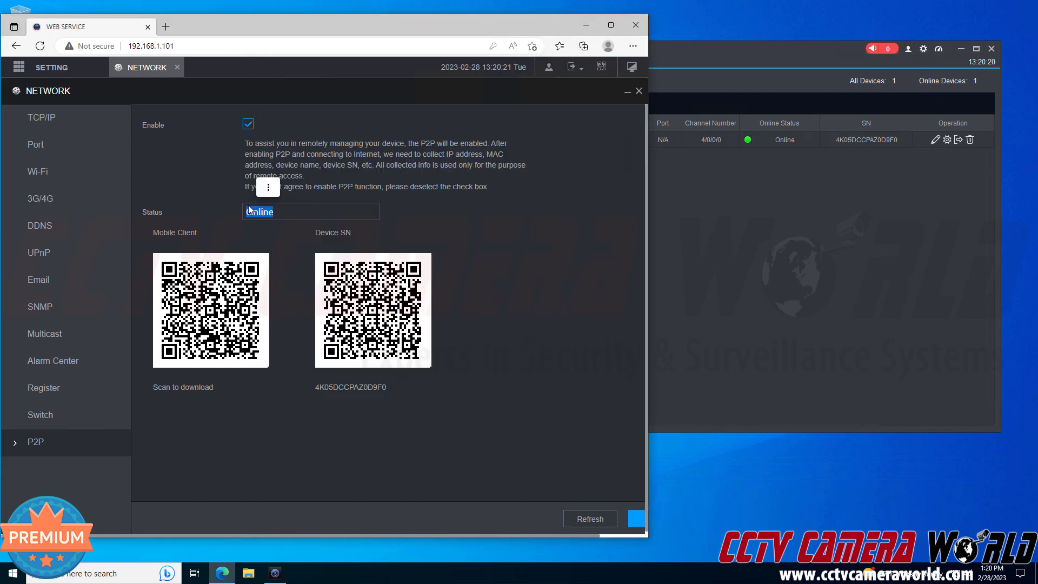
left_click(296, 193)
left_click(814, 238)
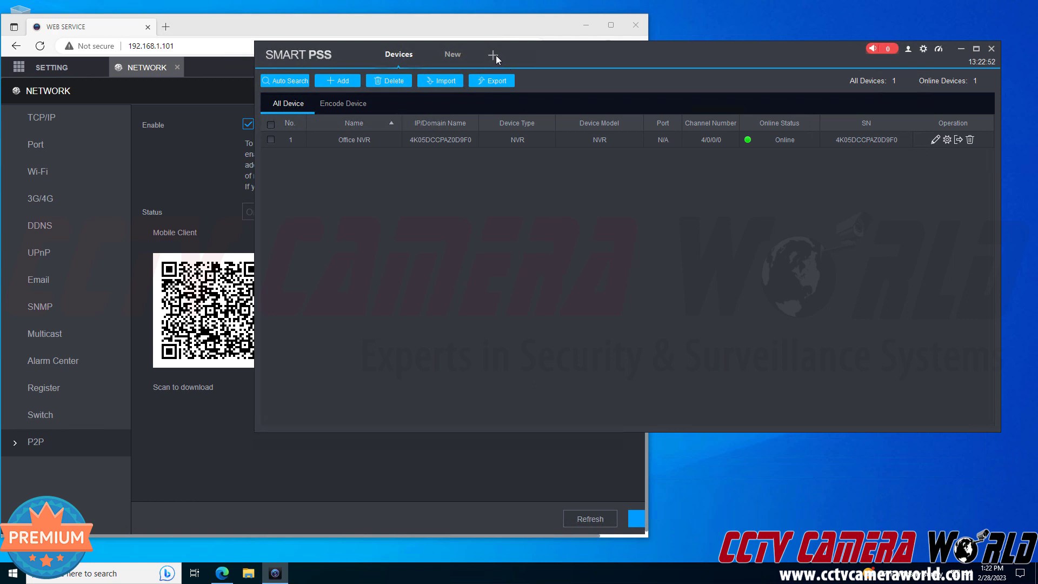
Open a Live View playing Office NVR's warehouseL, warehouseR and Packing cameras in three panes.
left_click(464, 60)
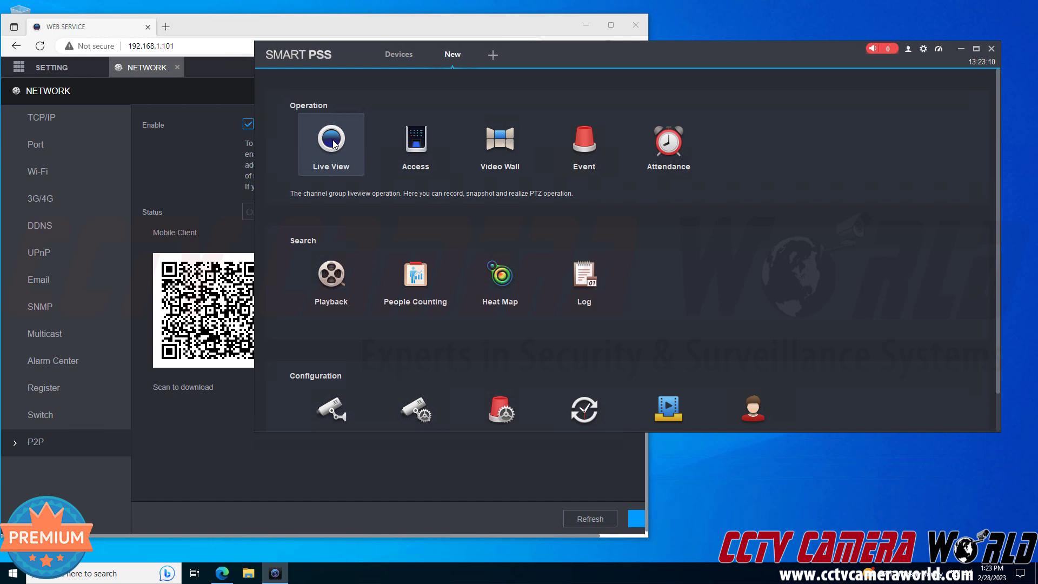
left_click(332, 141)
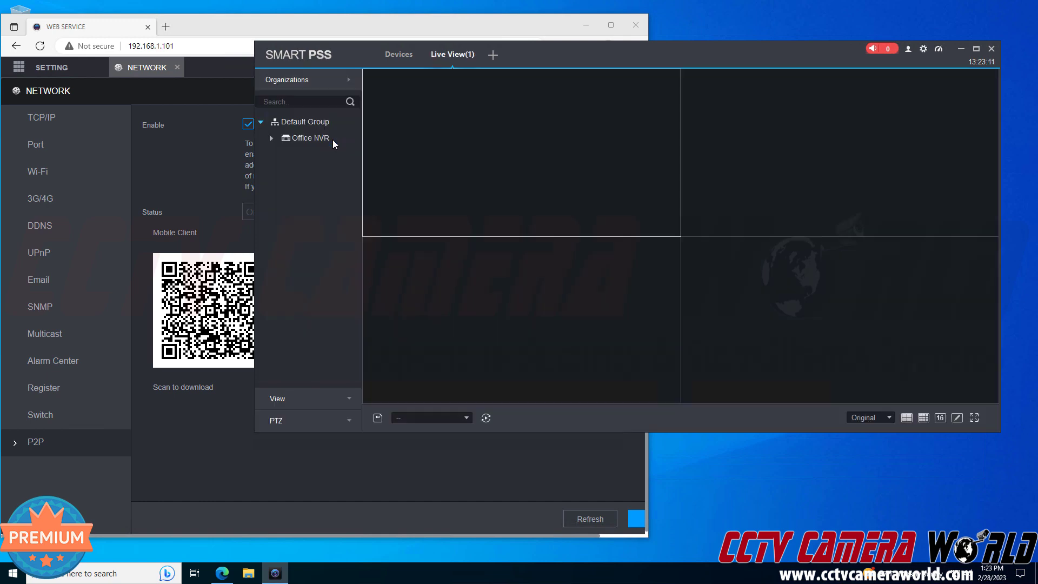
left_click(271, 139)
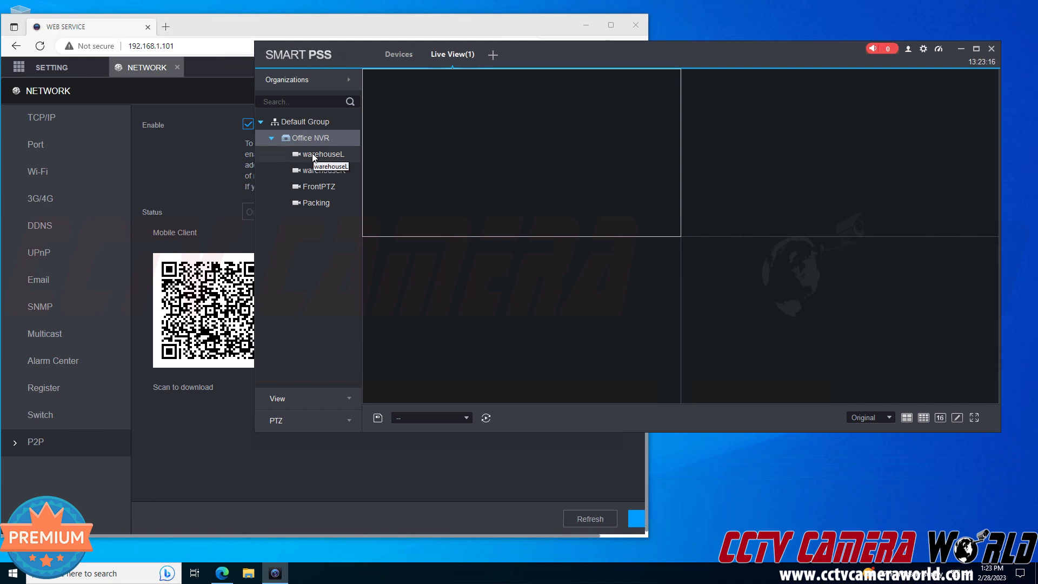
left_click_drag(313, 157, 421, 157)
left_click_drag(326, 169, 768, 161)
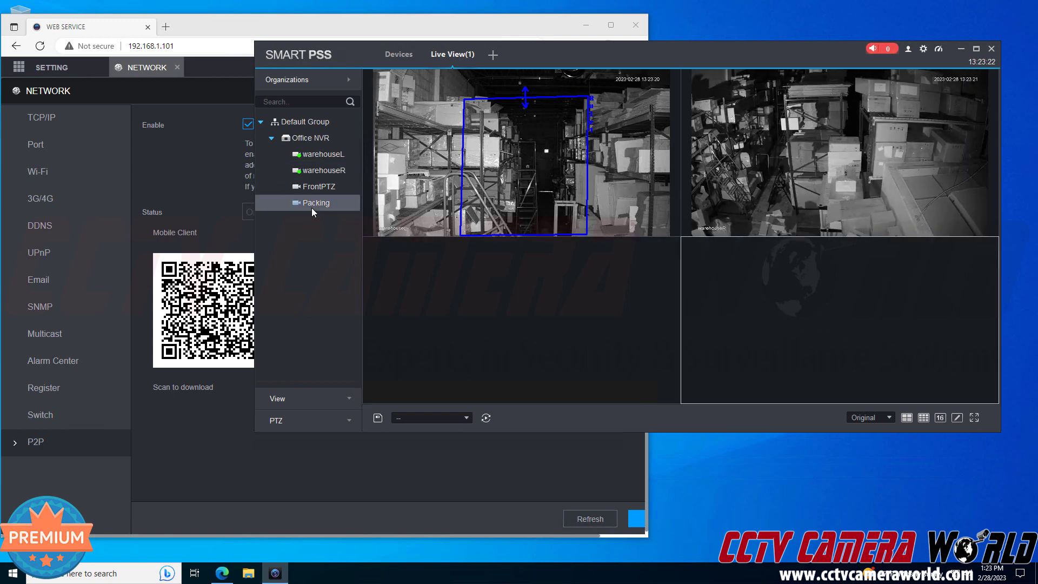
left_click_drag(312, 207, 937, 335)
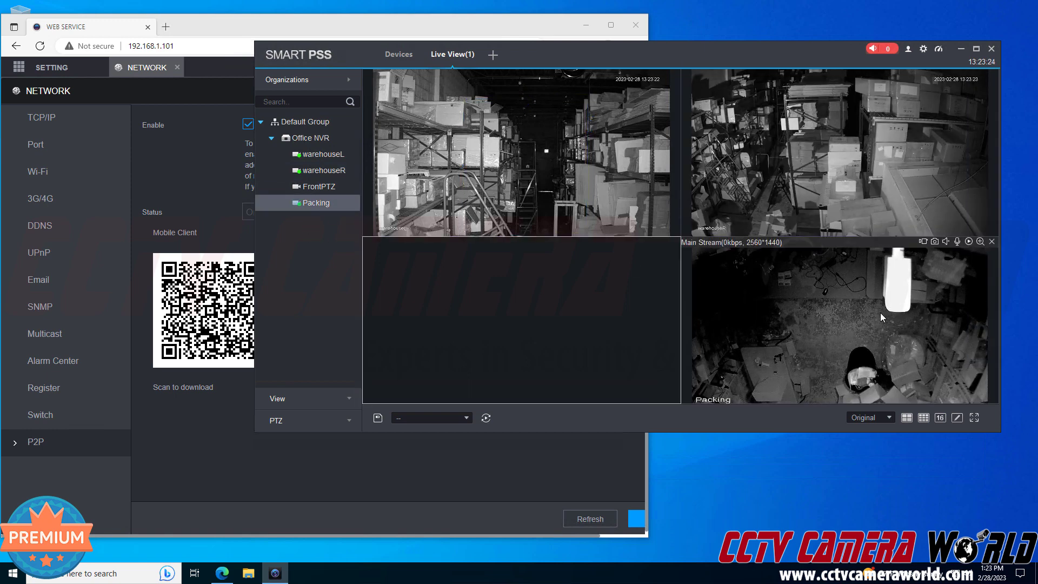
left_click_drag(584, 53, 395, 47)
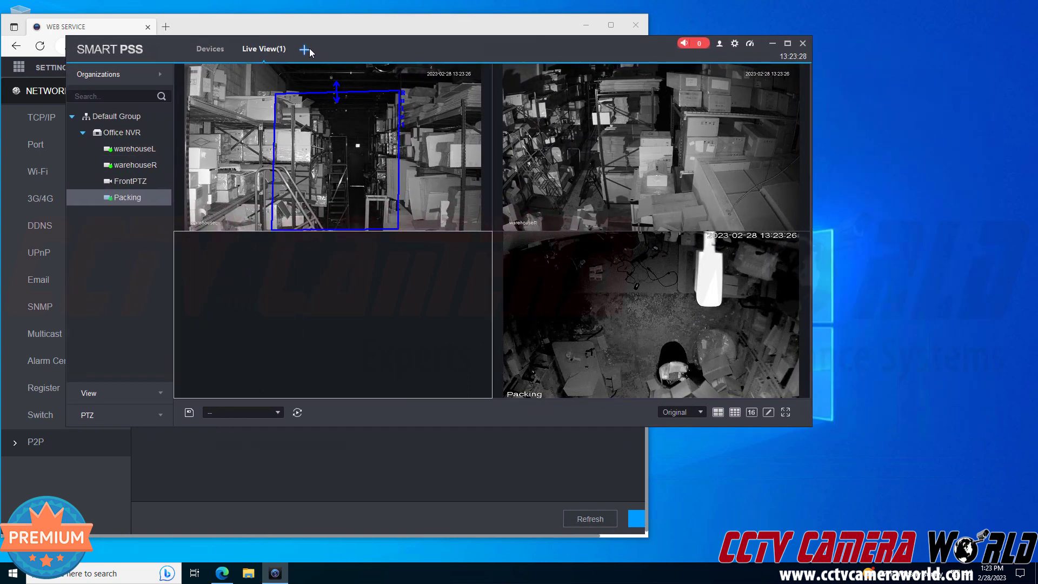
Open a second Live View tab and detach it into its own window.
left_click(305, 51)
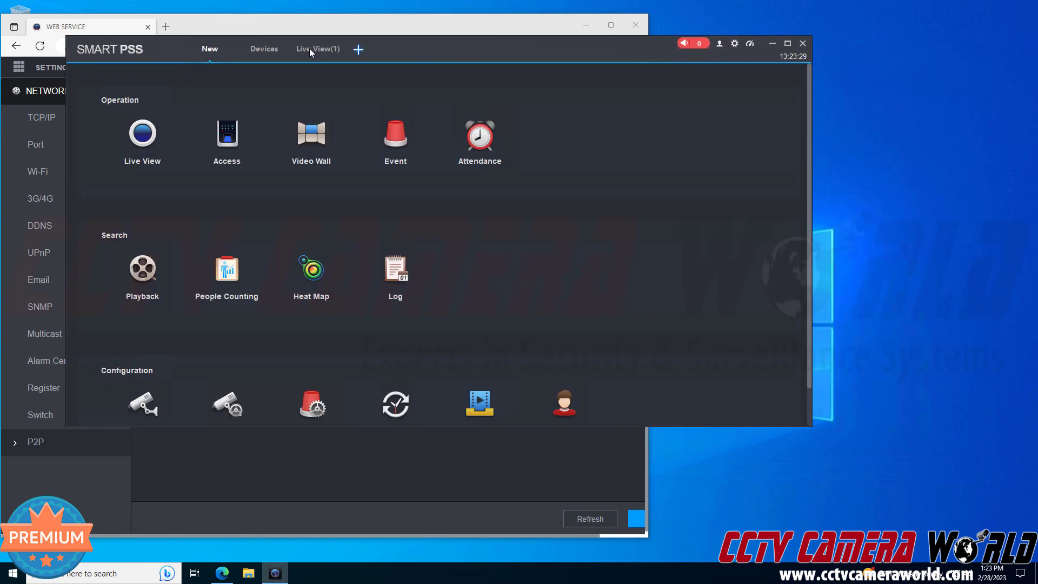
left_click(149, 131)
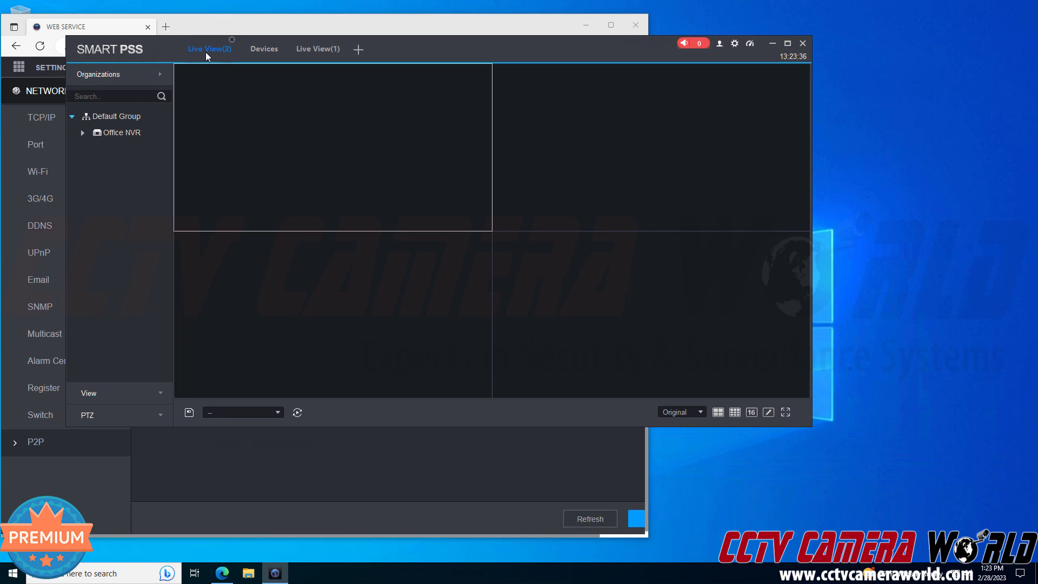
left_click_drag(205, 52, 850, 86)
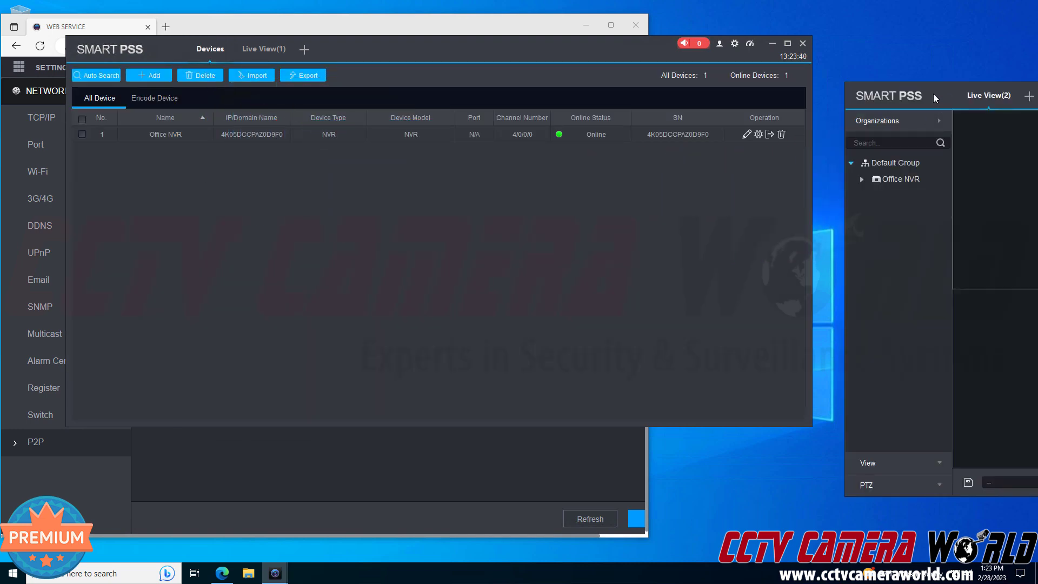
left_click_drag(935, 98, 423, 102)
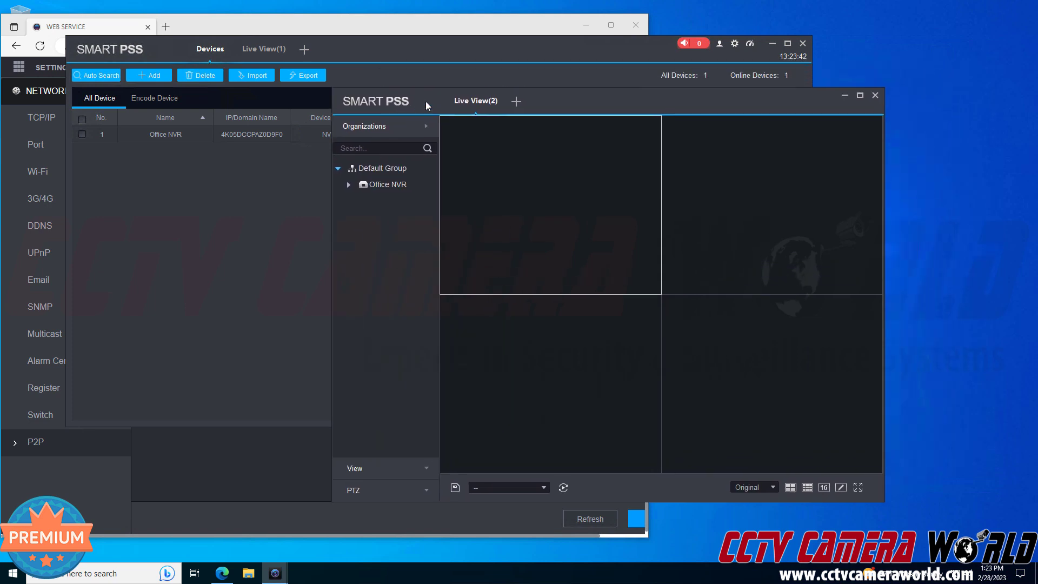
Close the Packing video in the first Live View.
left_click(245, 47)
right_click(749, 285)
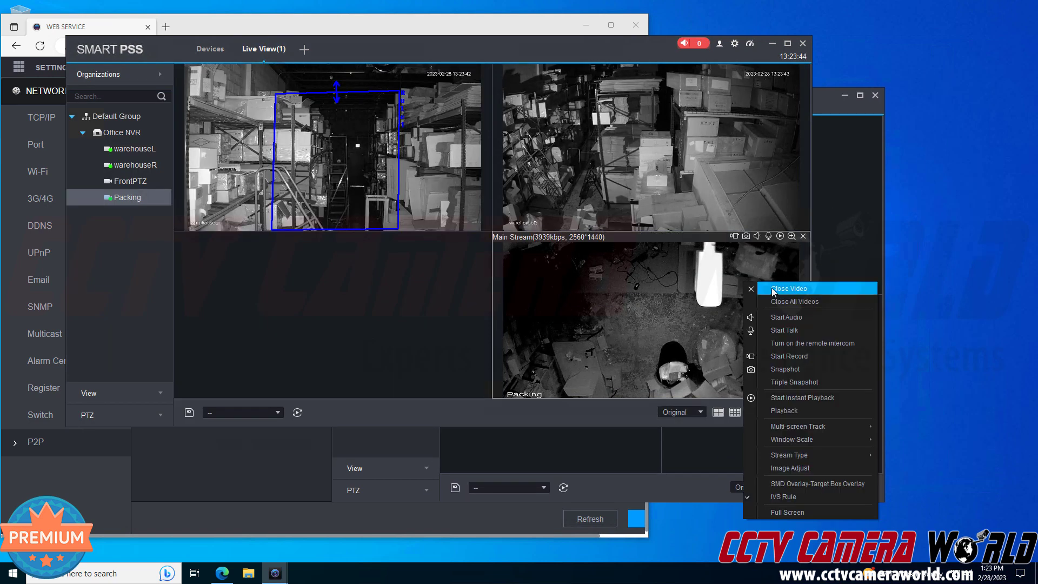
left_click(774, 290)
Play FrontPTZ and Packing from Office NVR in the second Live View window's bottom panes.
left_click(846, 246)
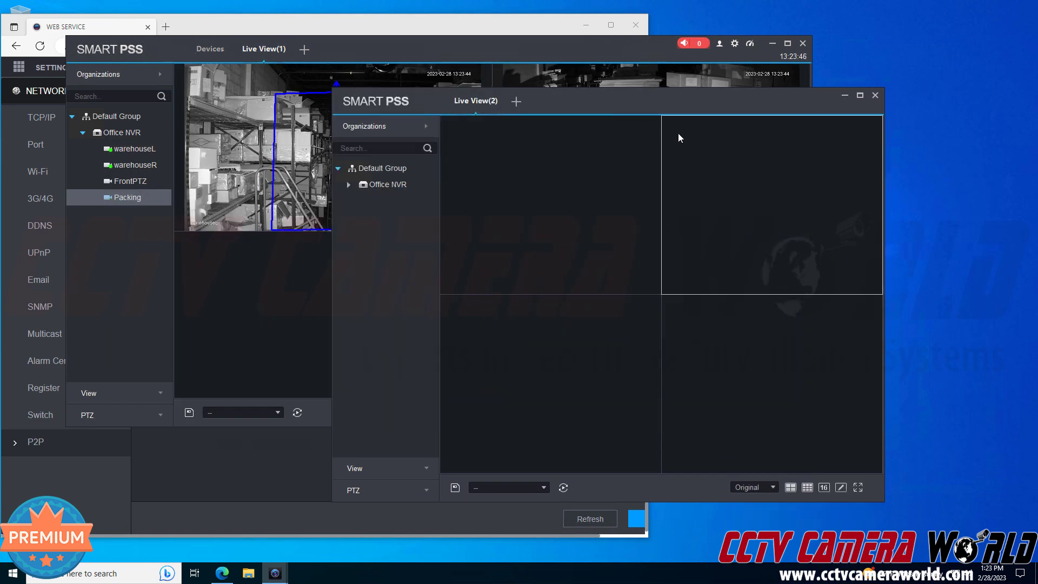
left_click_drag(635, 95, 744, 127)
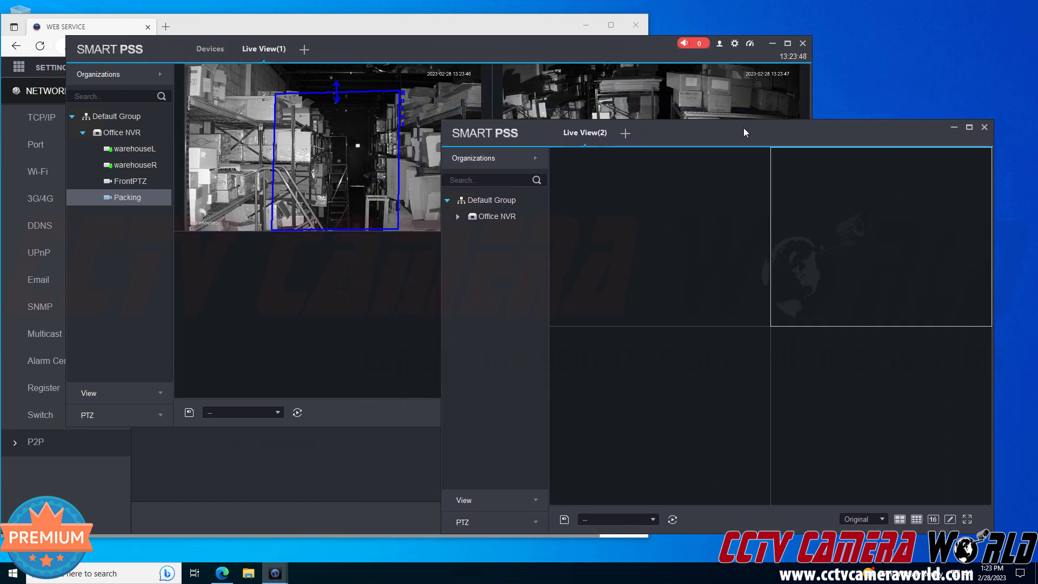
left_click(457, 217)
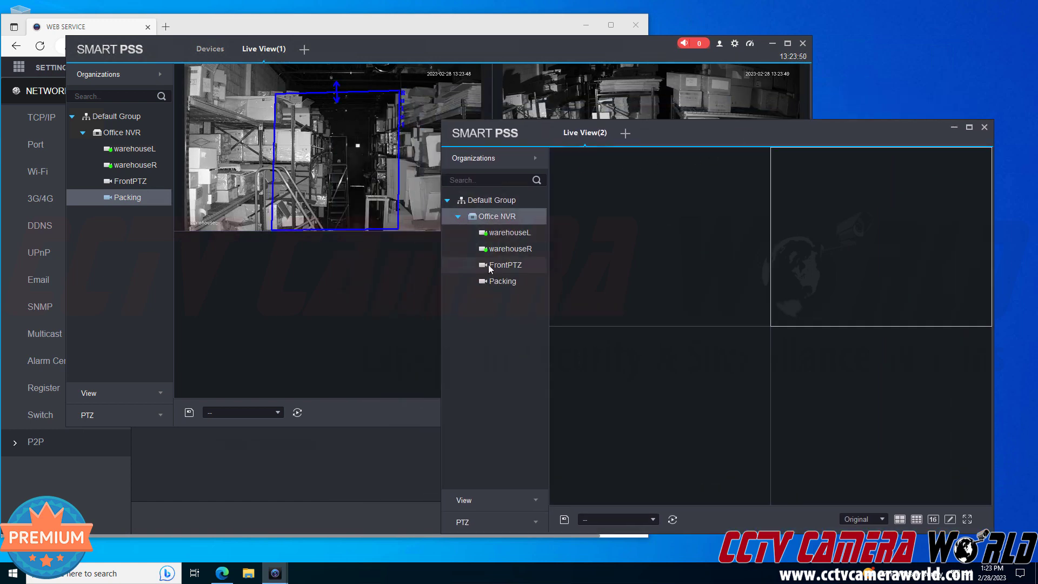
left_click_drag(488, 264, 613, 358)
left_click_drag(519, 281, 814, 382)
left_click_drag(664, 128, 1035, 96)
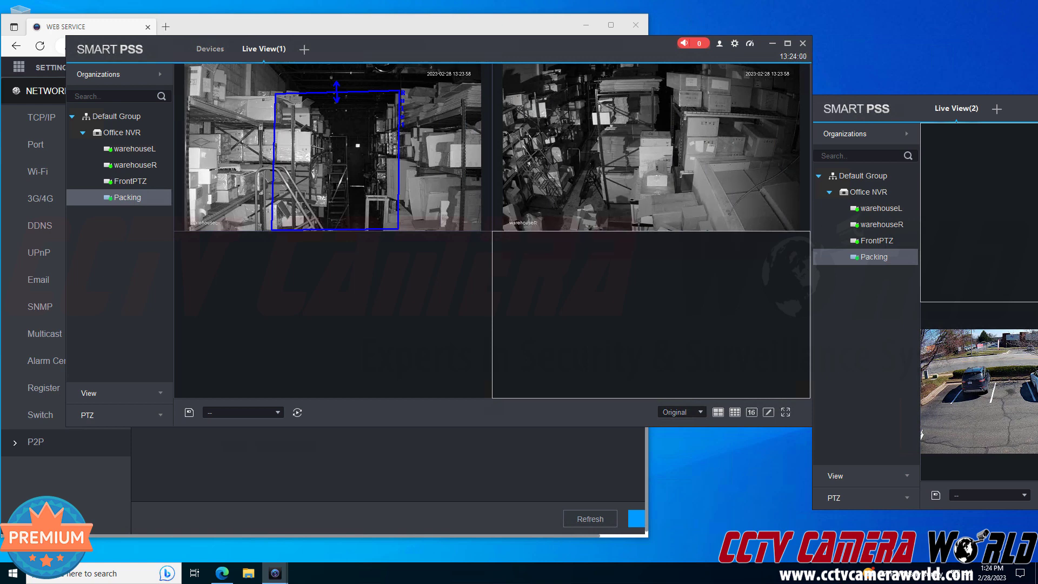
left_click_drag(1037, 108, 632, 77)
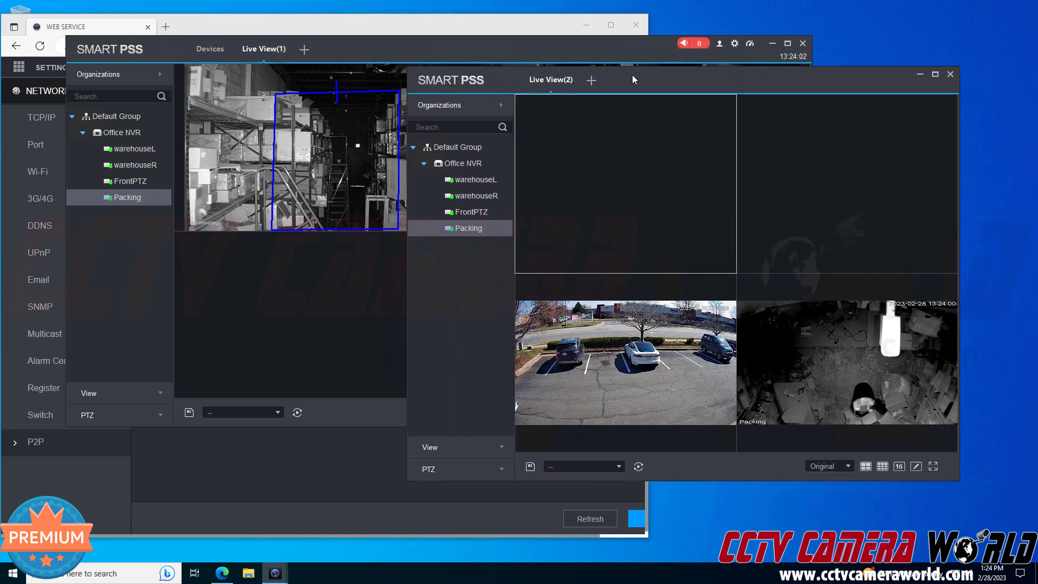